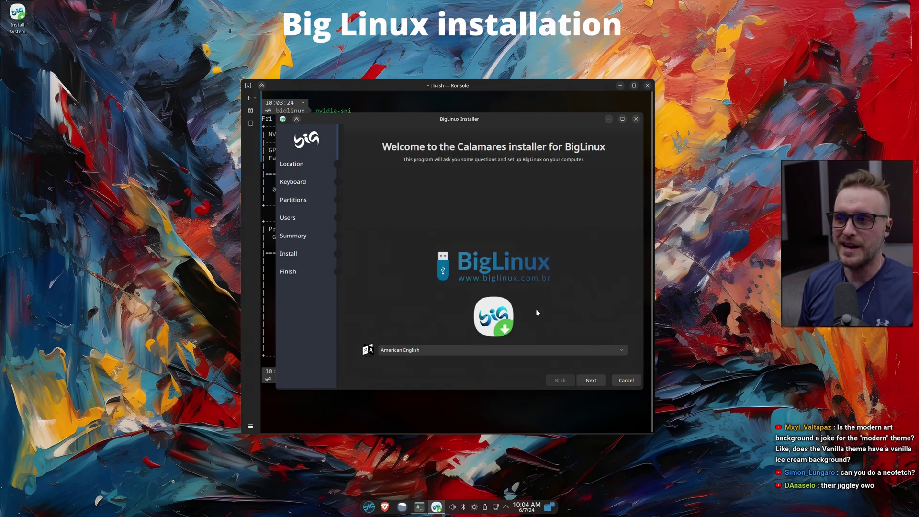
- Set the installation's time zone to Toronto in the America region and continue to the keyboard settings
click(591, 381)
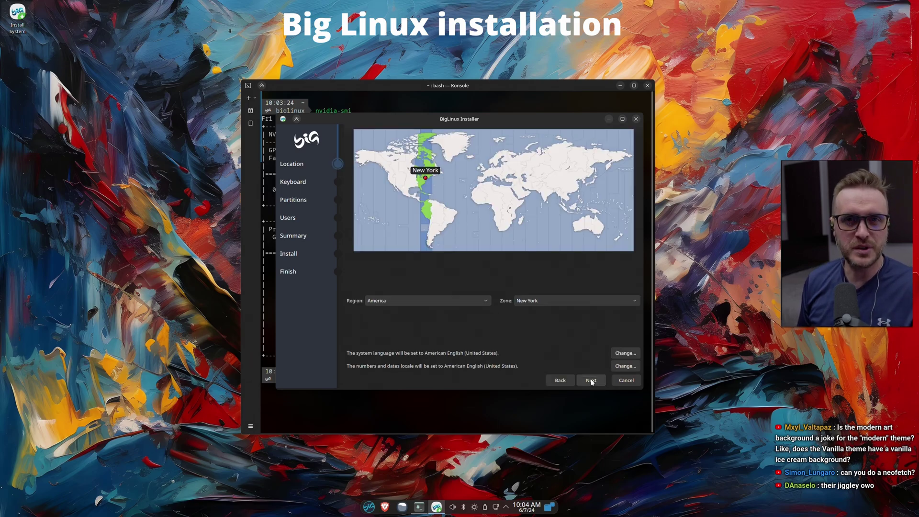
click(424, 177)
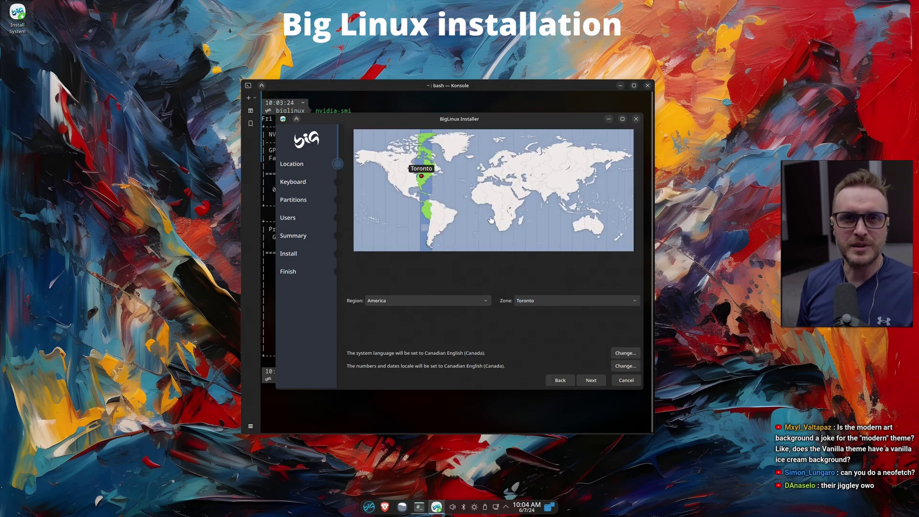
click(591, 380)
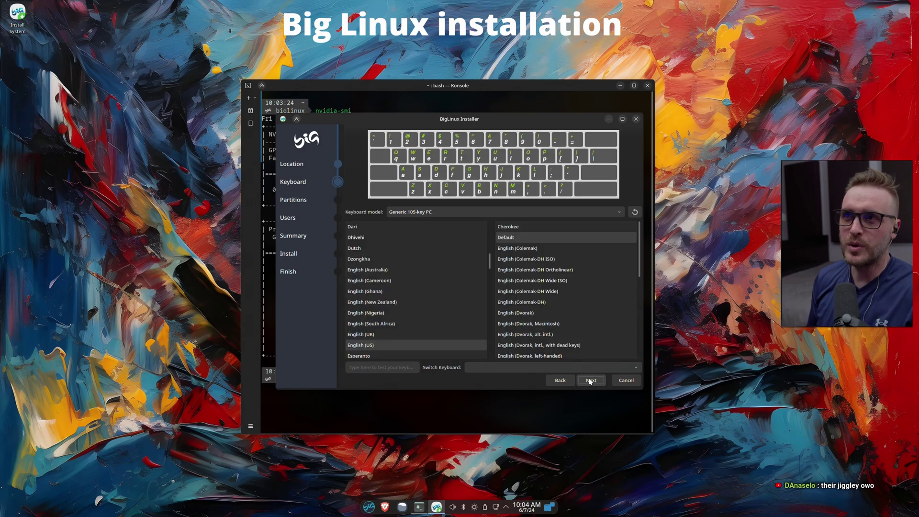
- Choose the English (US, intl., with dead keys) keyboard layout, test it with "éé" and continue to the partition settings
scroll(564, 315, down, 3)
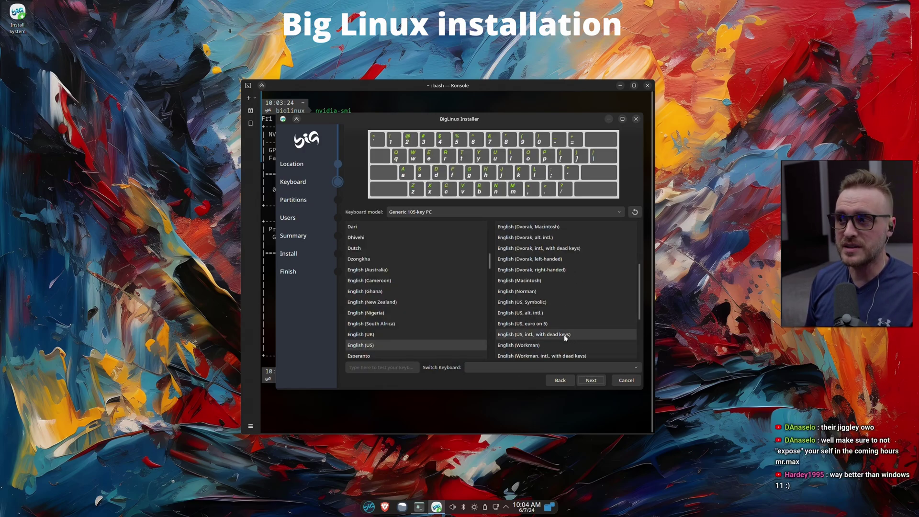
click(534, 368)
key(Escape)
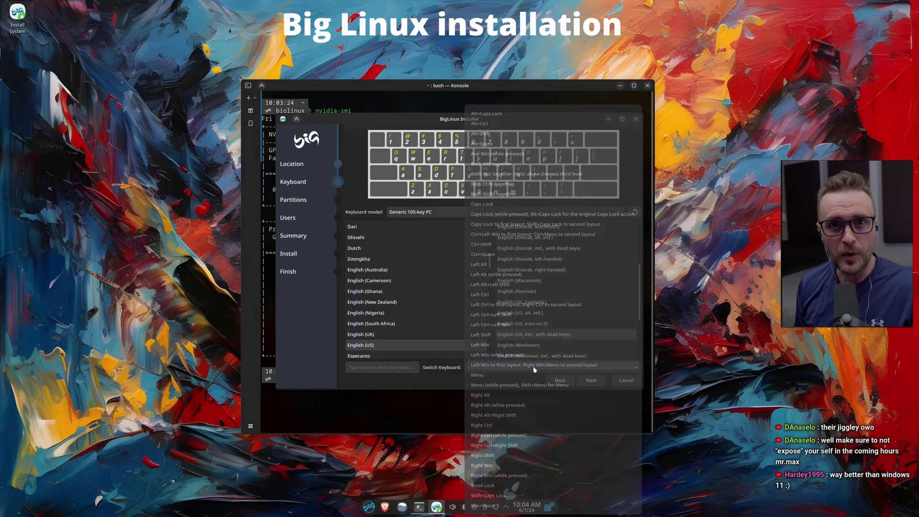
click(400, 366)
text(éé)
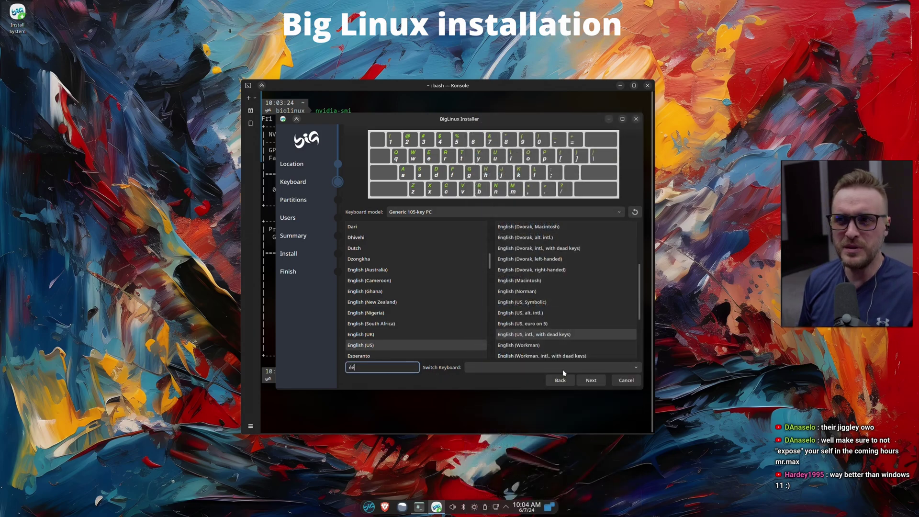
click(591, 381)
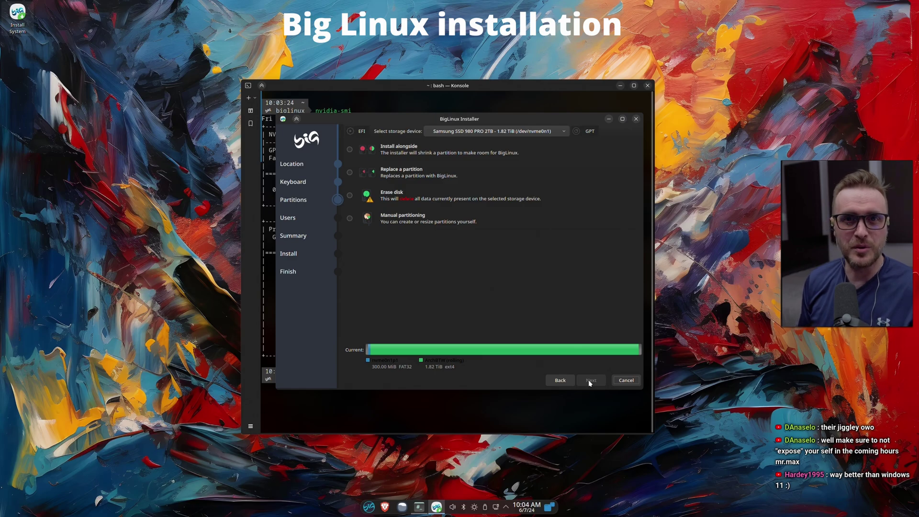
- Select the Samsung SSD 980 PRO 1TB as the storage device and choose to erase the disk, rechecking the partition layout before continuing
click(490, 132)
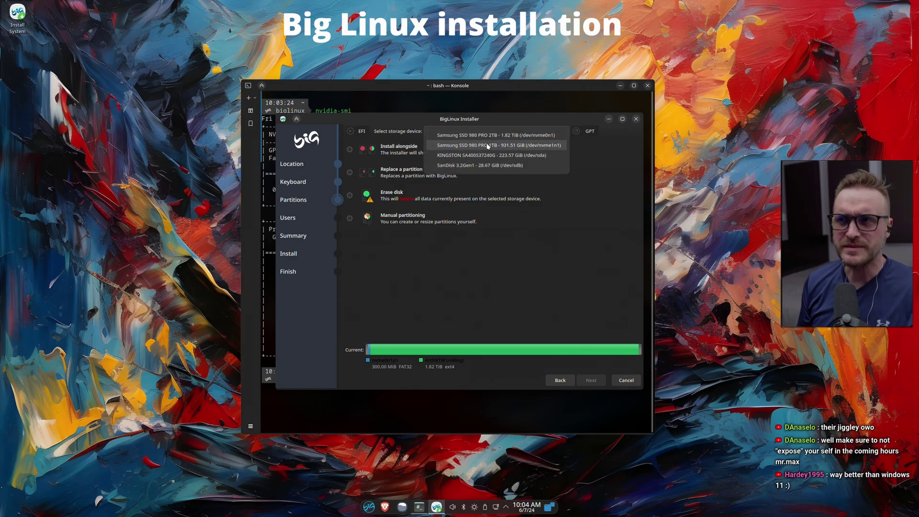
click(486, 145)
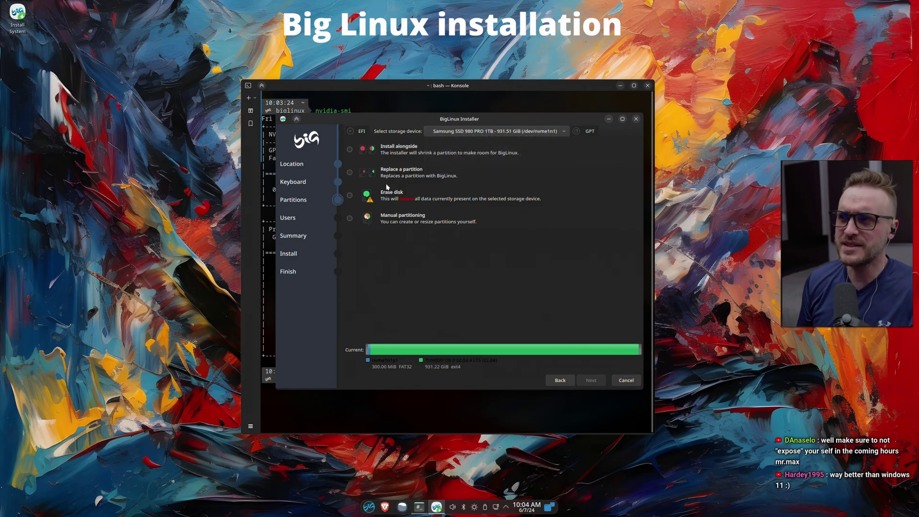
click(350, 196)
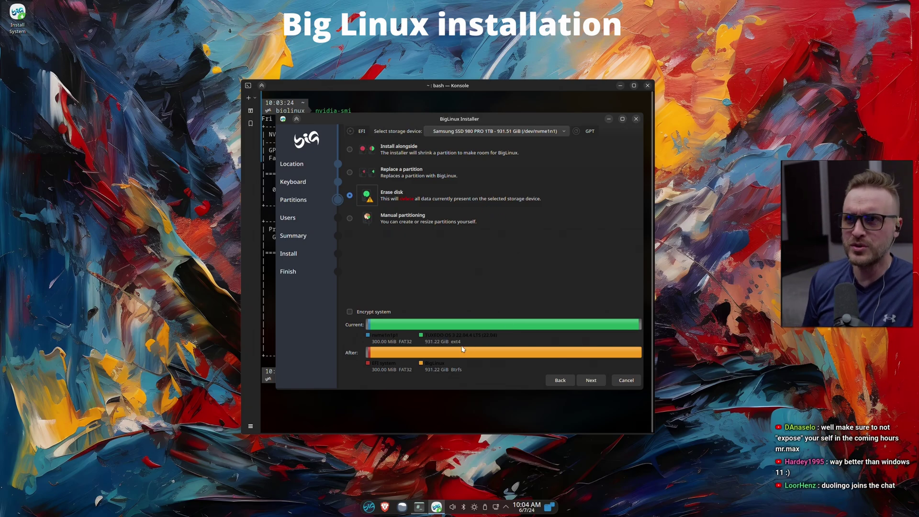
click(591, 381)
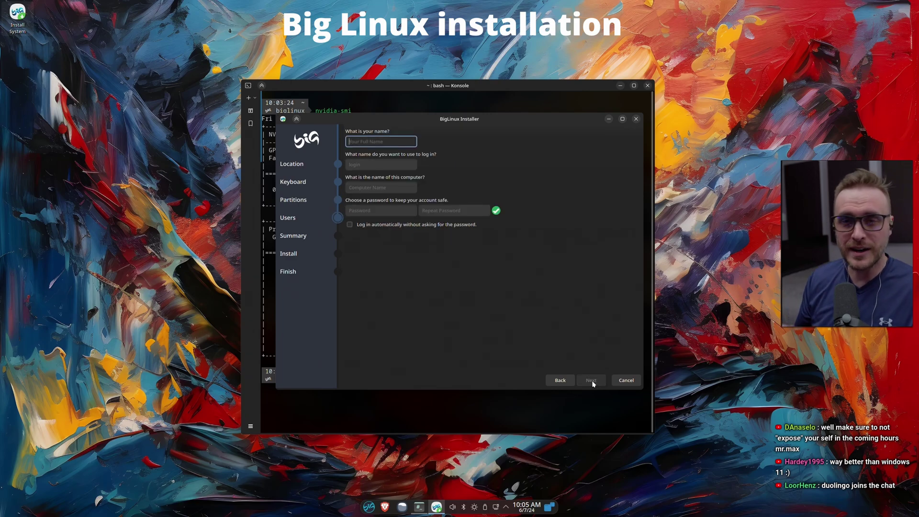
click(561, 381)
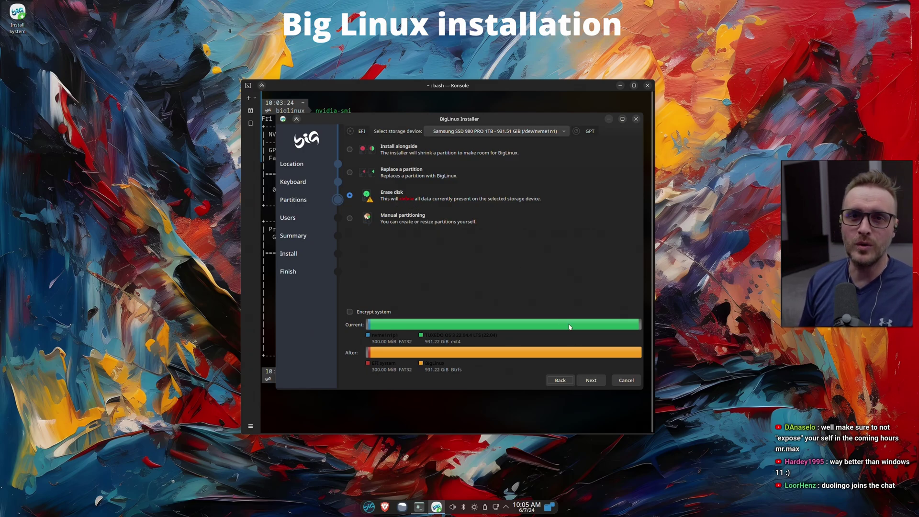
click(587, 382)
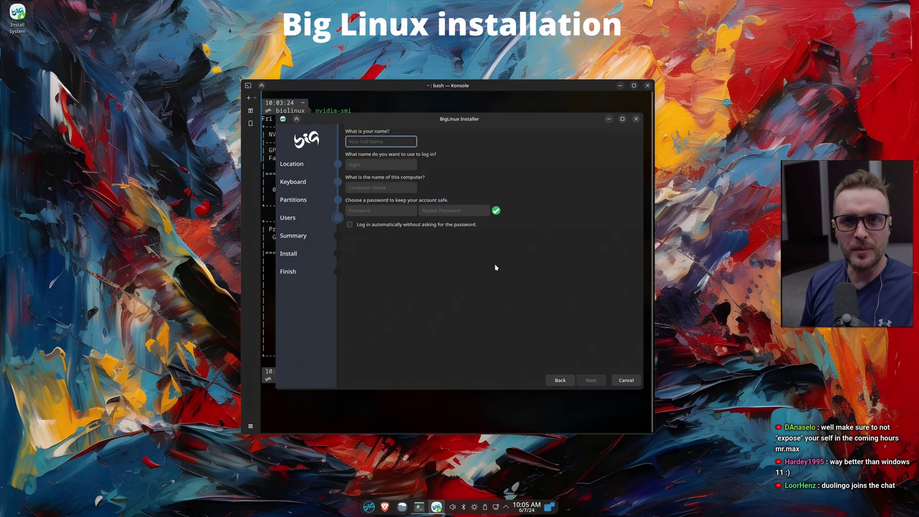
- Enter the user's name for the new account and name the computer BigBTW
text(A1RM)
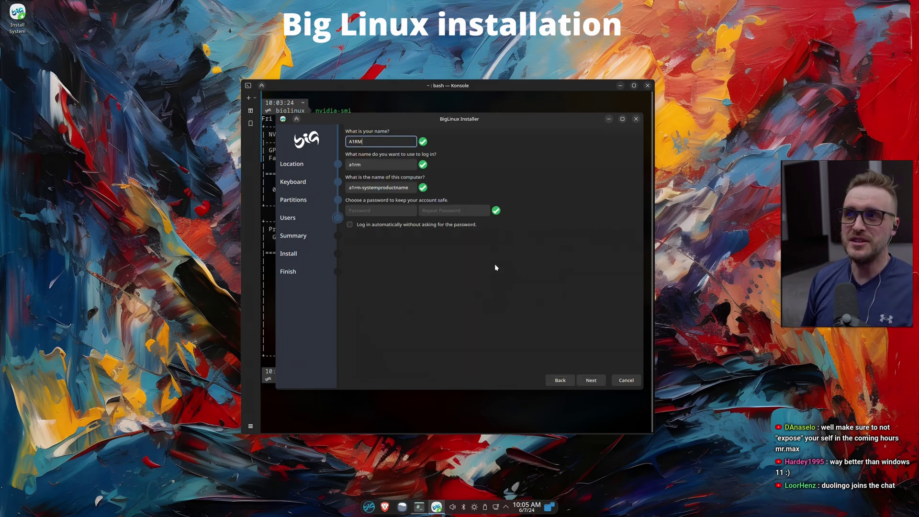
text(4X)
key(Tab)
key(Tab)
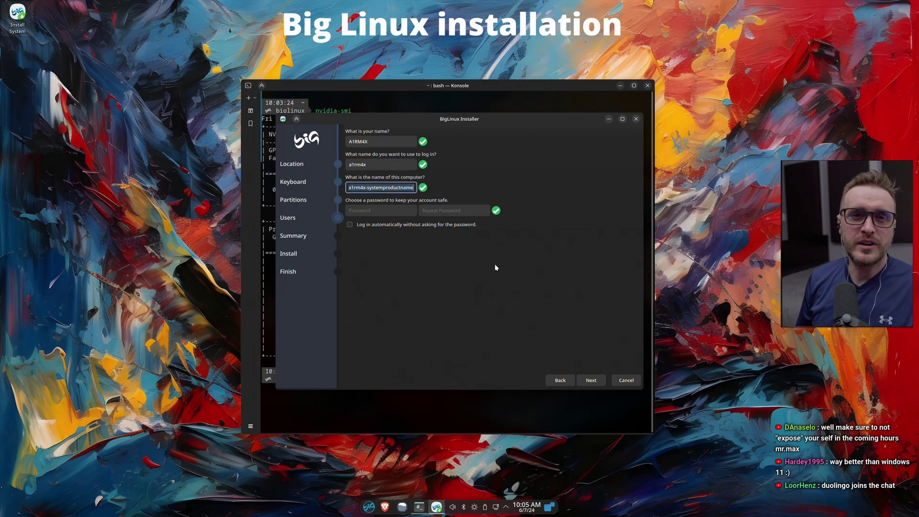
text(BIG)
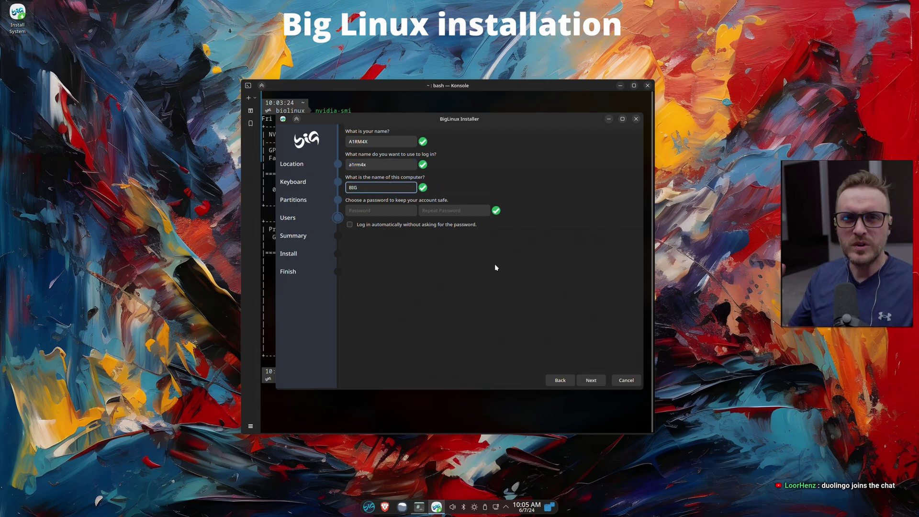
key(BackSpace)
key(BackSpace)
text(igBTW)
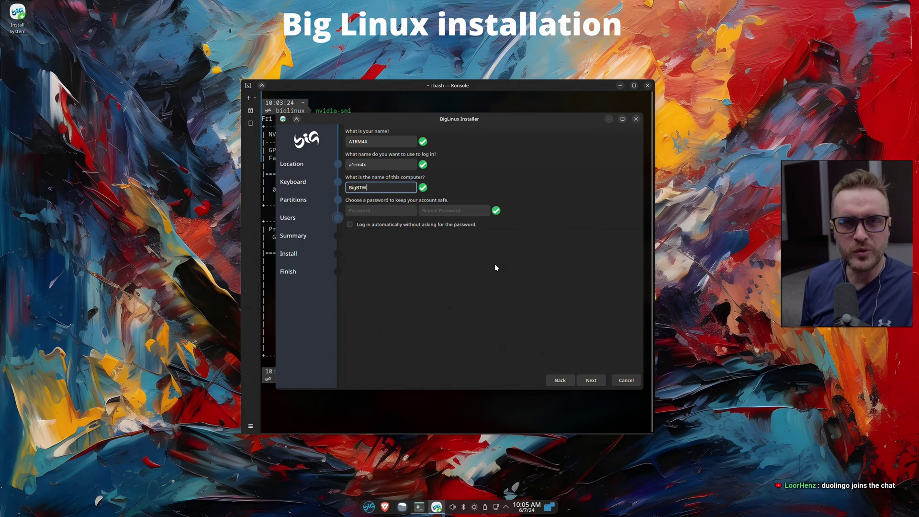
- Enter and repeat the account password, and request the installation from the summary page
key(Tab)
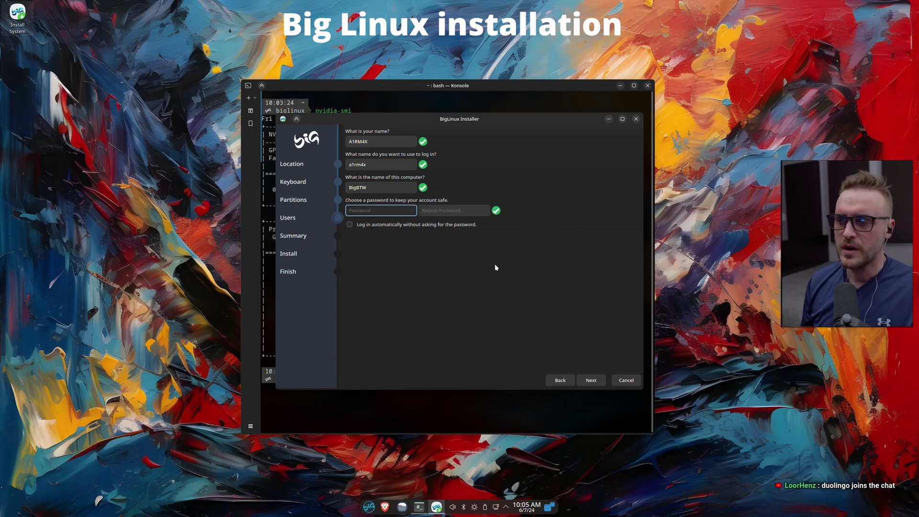
text(*********)
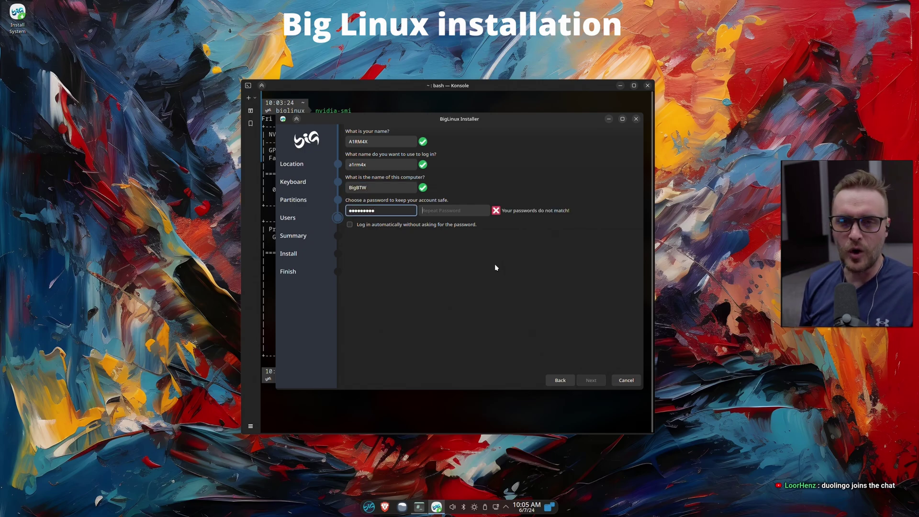
key(Tab)
text(*********)
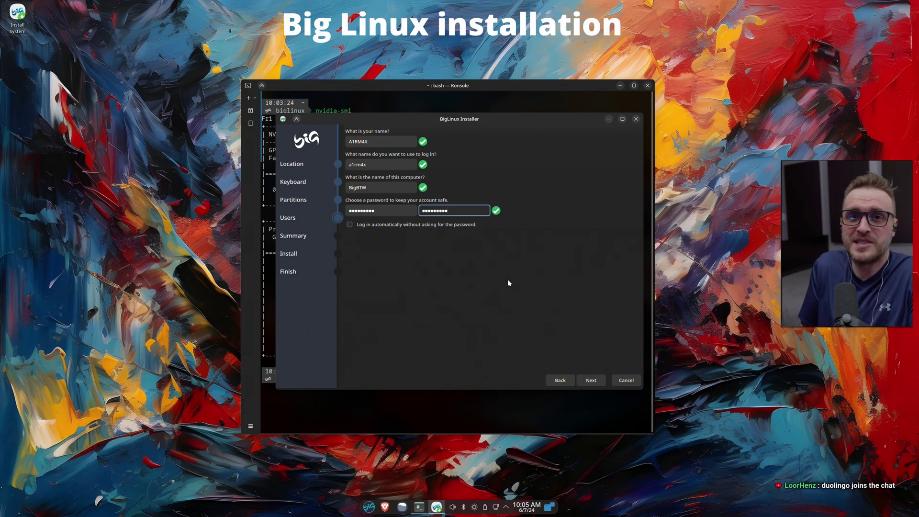
click(590, 380)
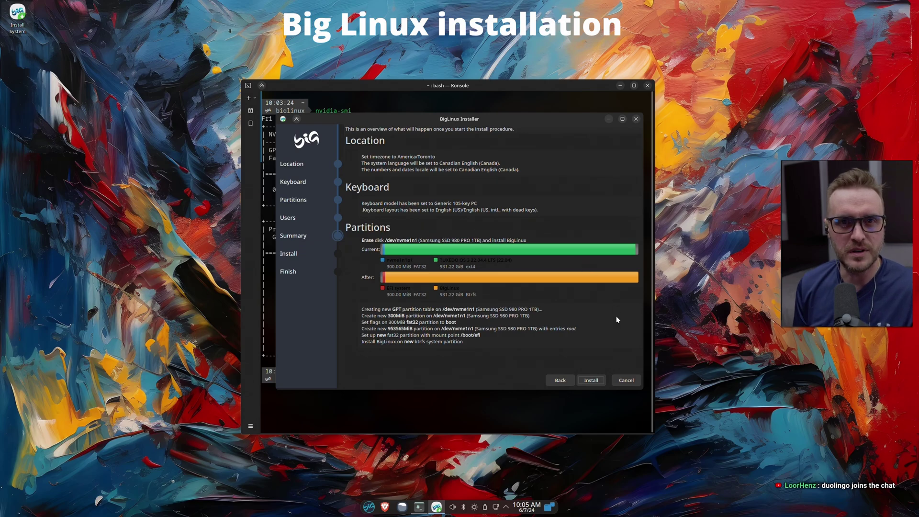
click(591, 381)
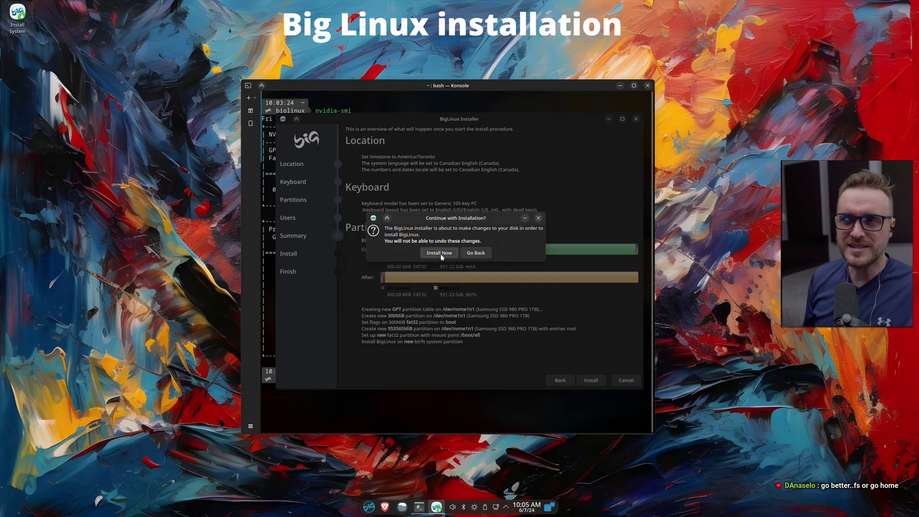
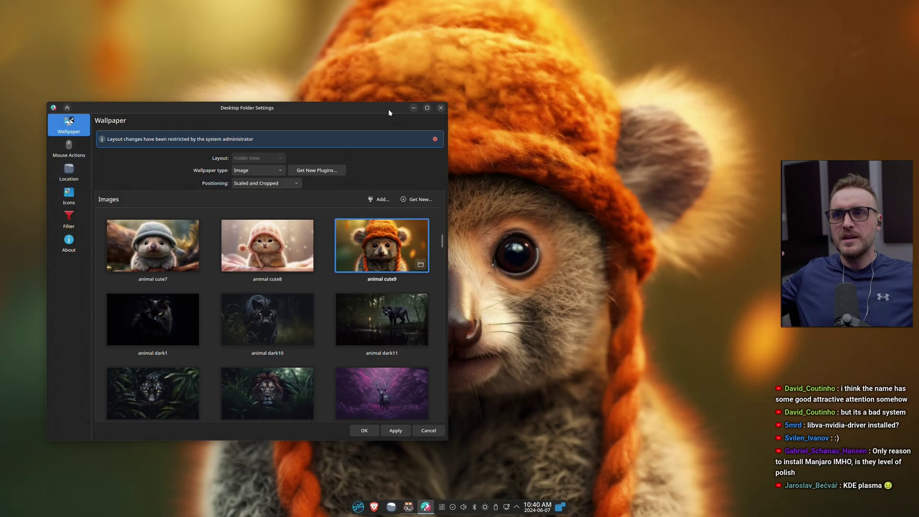
- Preview the animal dark11 and animal dark10 wallpapers on the desktop, moving the settings window to keep the image in view
drag(381, 94, 352, 54)
click(360, 249)
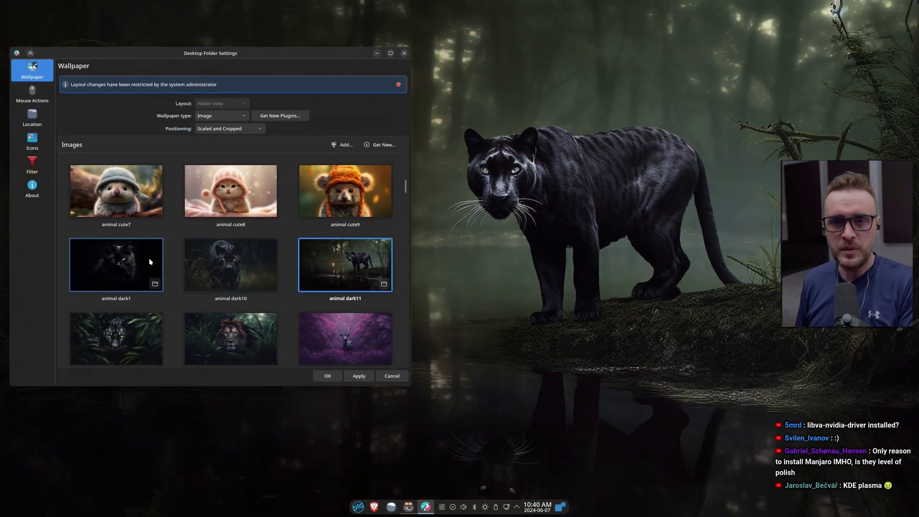
click(210, 262)
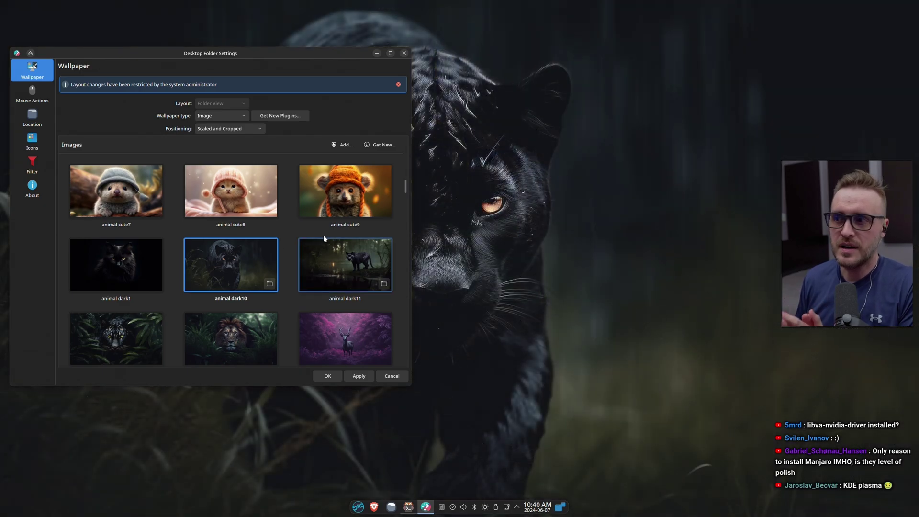
drag(306, 54, 320, 87)
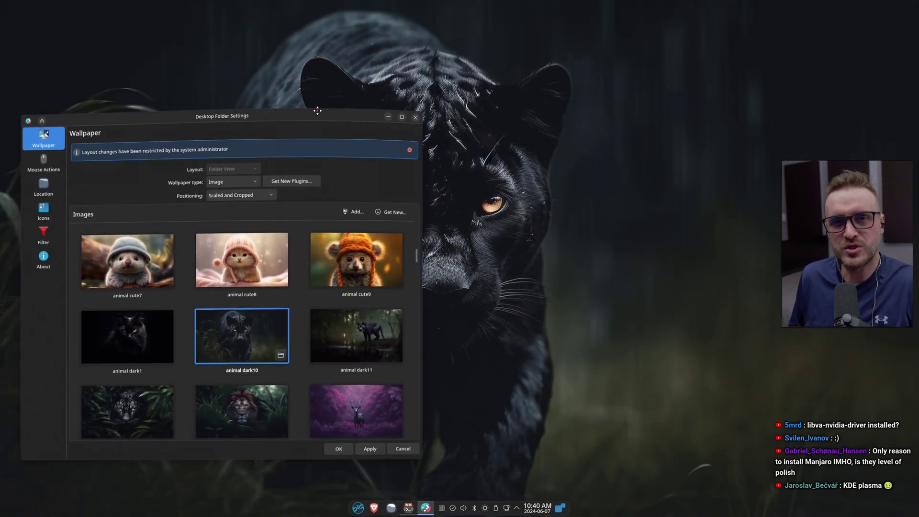
- Preview the animal dark4 wallpaper and move the settings window clear of the image
scroll(343, 265, down, 1)
scroll(342, 267, down, 1)
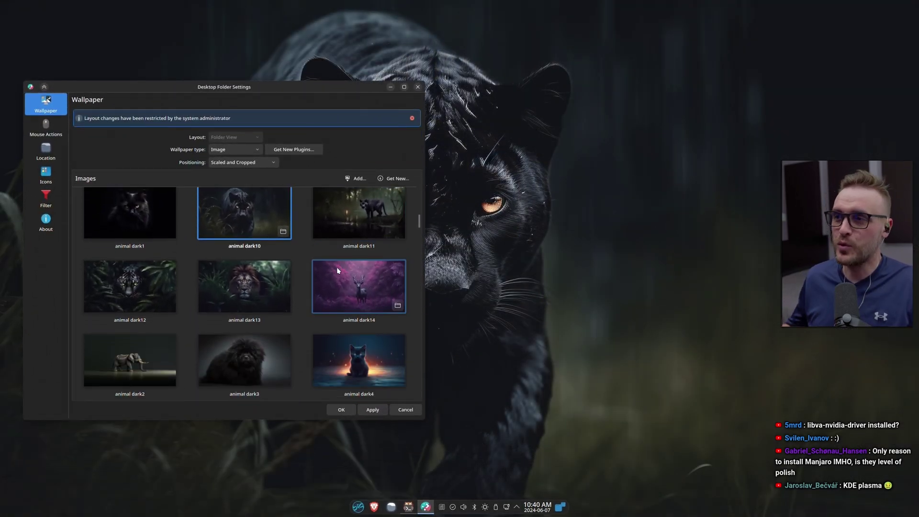
click(363, 356)
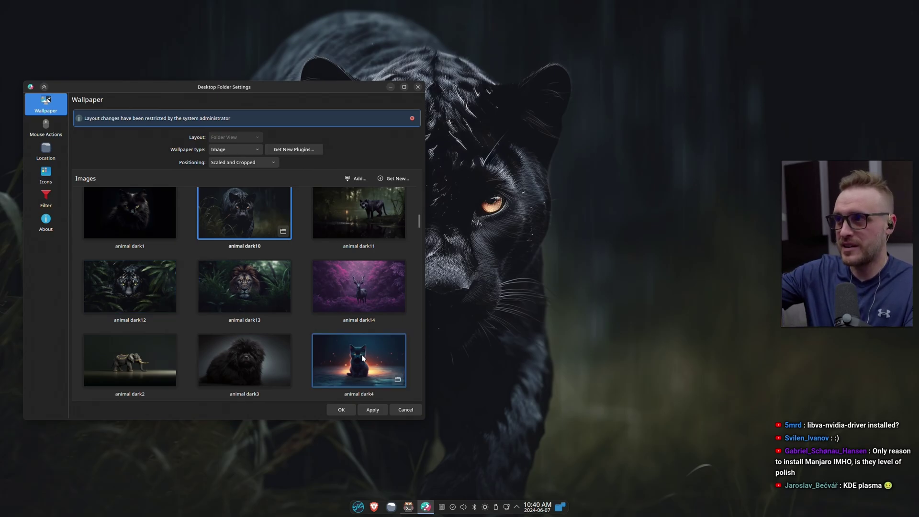
drag(323, 89, 281, 50)
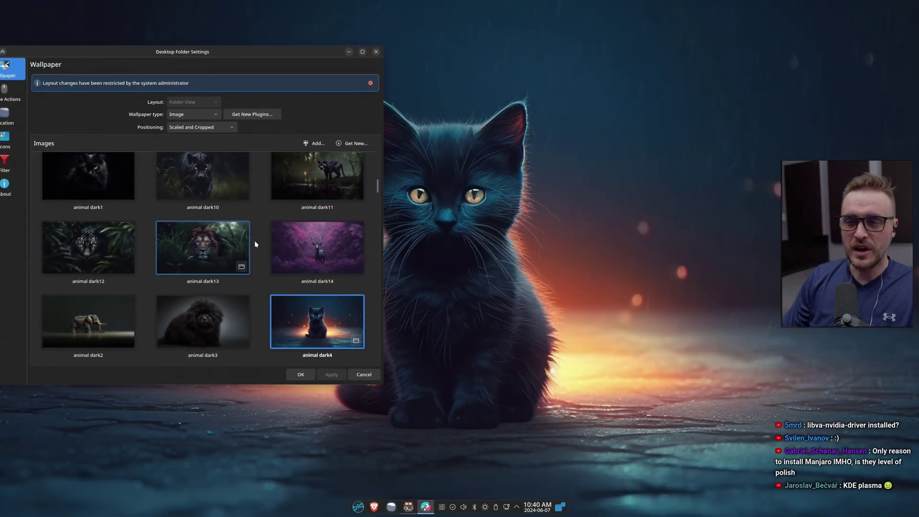
- Preview the animal dark9 wallpaper on the desktop
scroll(254, 243, down, 1)
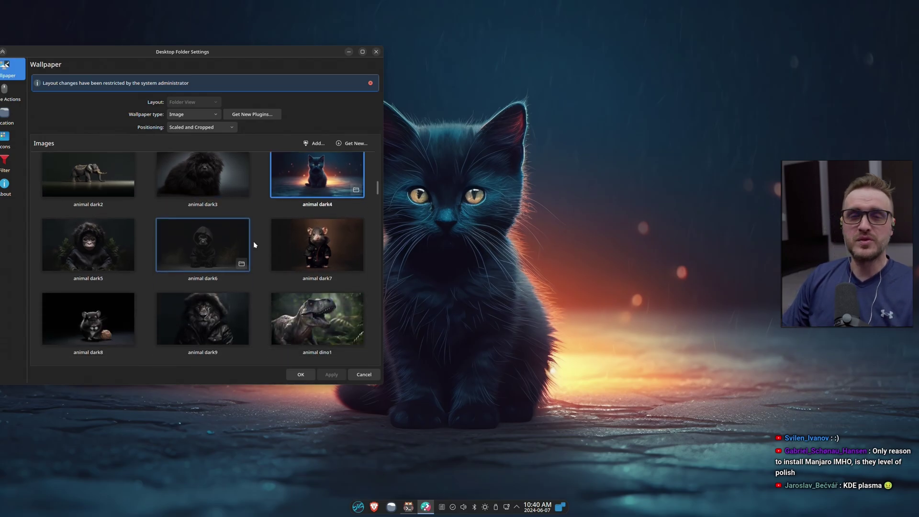
scroll(254, 244, down, 2)
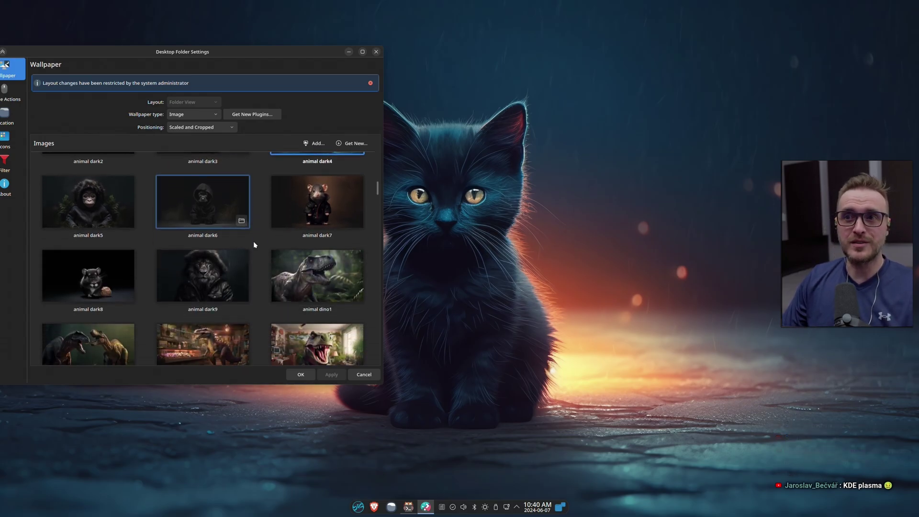
click(234, 271)
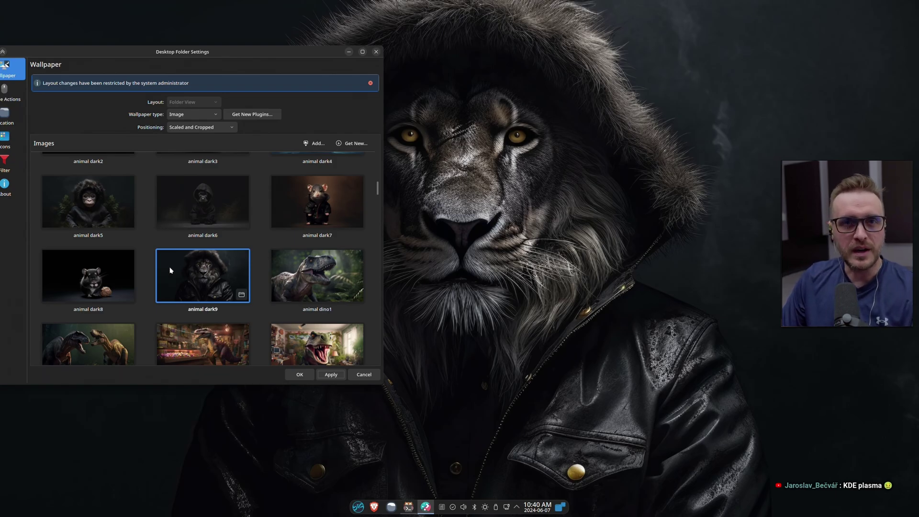
- Select the animal fish3 image as the desktop wallpaper
scroll(167, 268, down, 5)
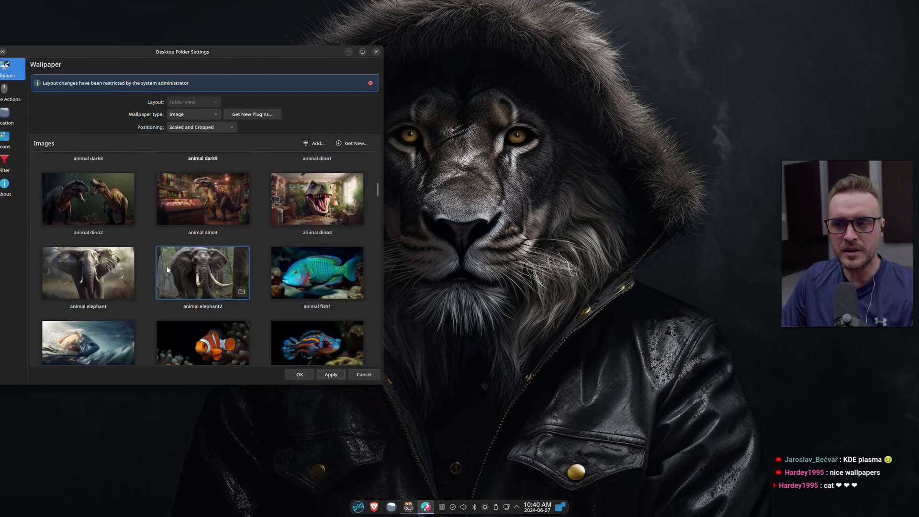
scroll(167, 269, down, 2)
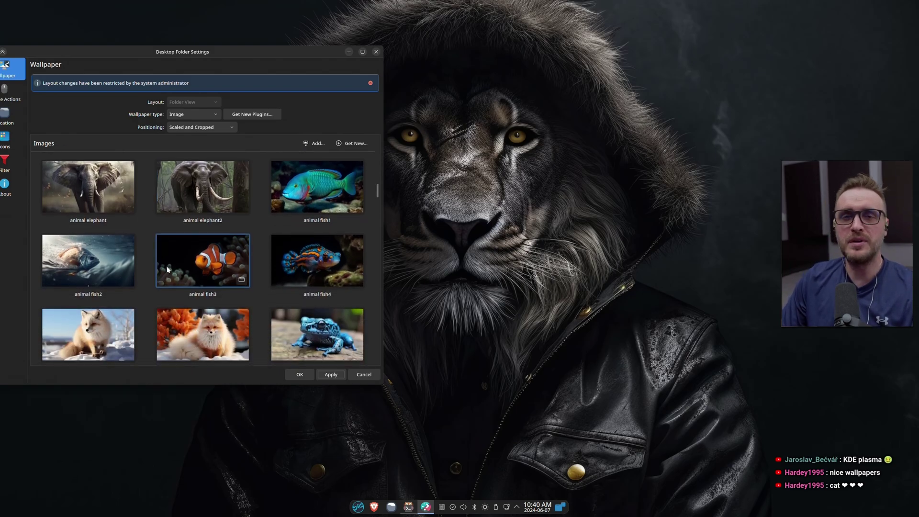
click(205, 262)
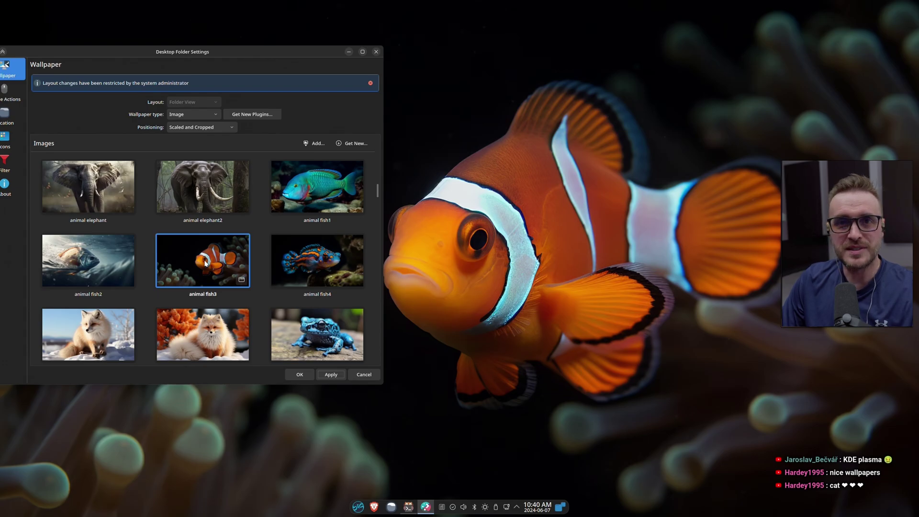
- Preview the animal funny9 wallpaper on the desktop
scroll(205, 263, down, 5)
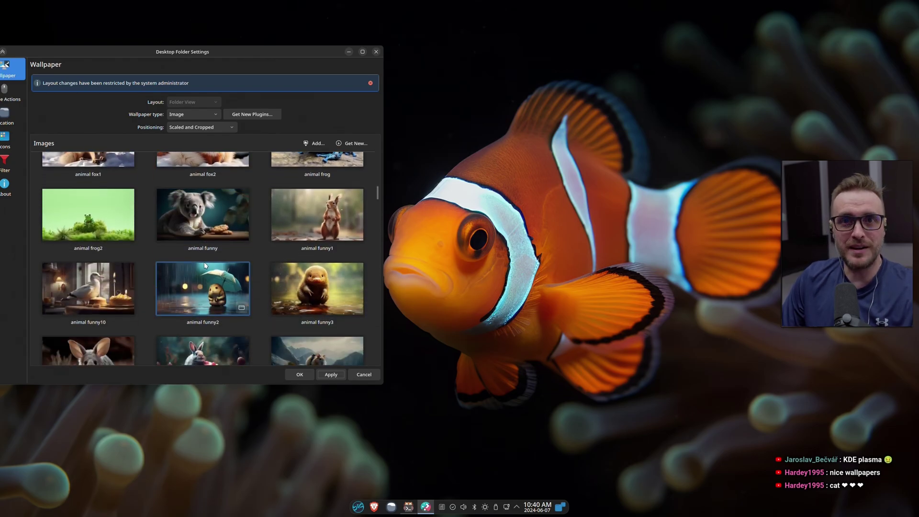
scroll(205, 266, down, 2)
scroll(205, 266, down, 2)
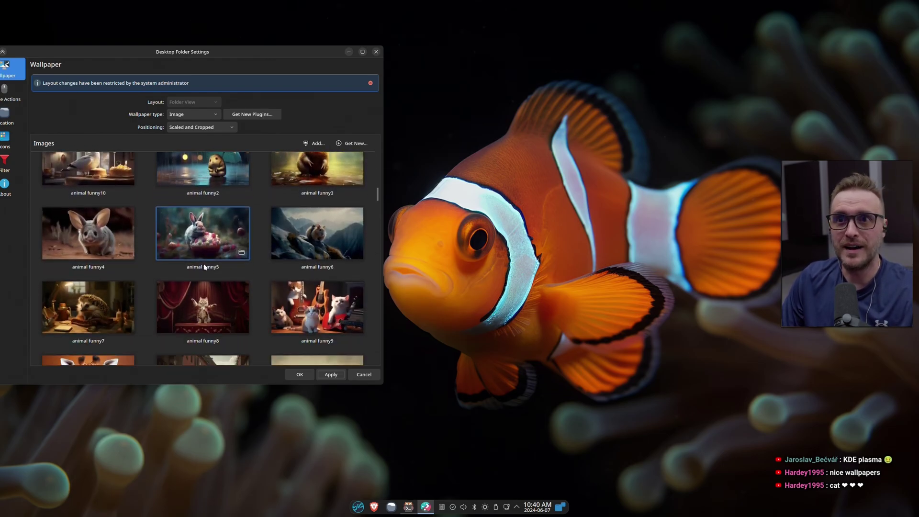
click(340, 283)
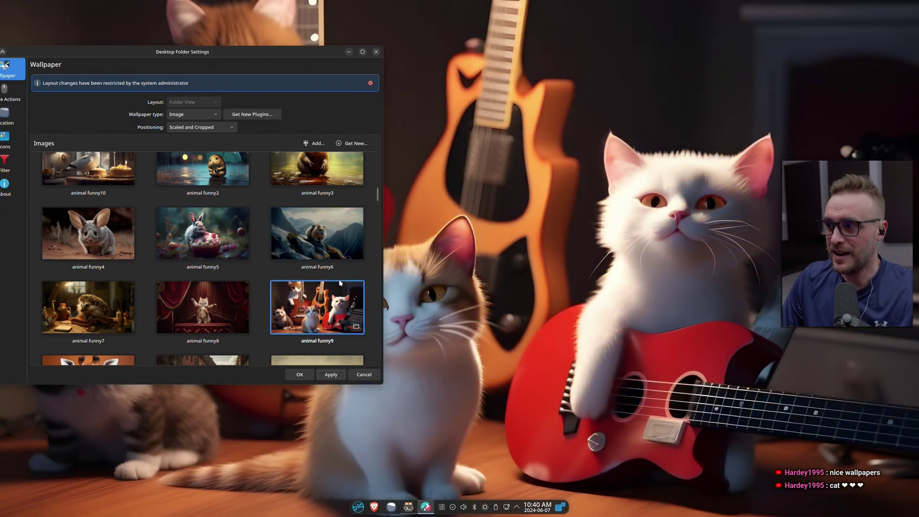
- Preview the animal painting4 lion wallpaper on the desktop
scroll(246, 270, down, 4)
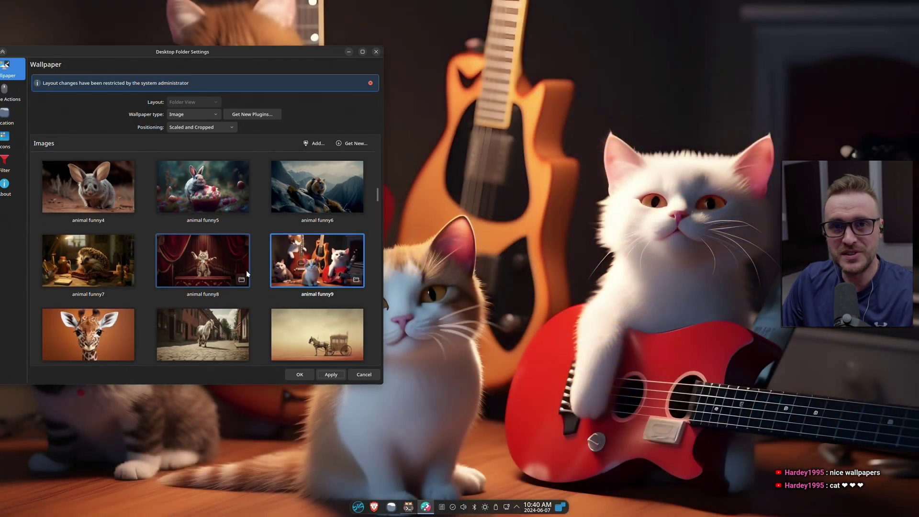
scroll(248, 272, down, 1)
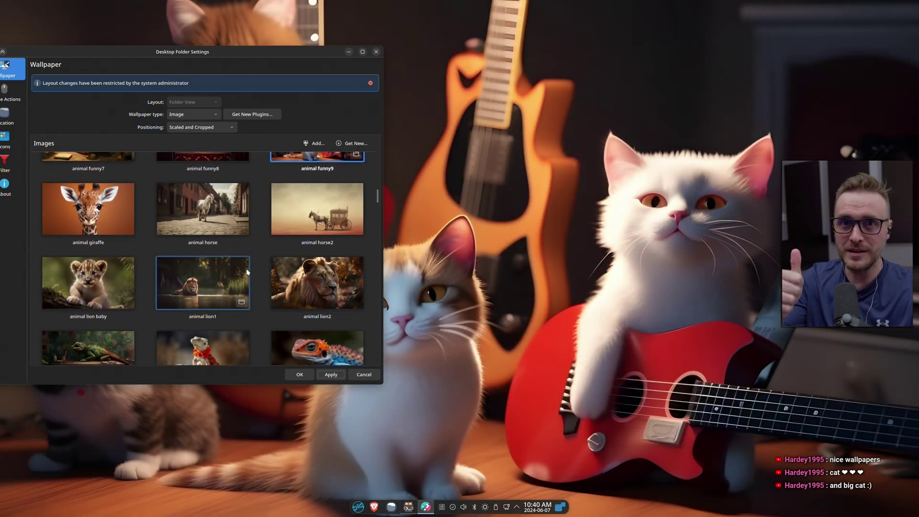
scroll(248, 272, down, 2)
scroll(247, 271, down, 3)
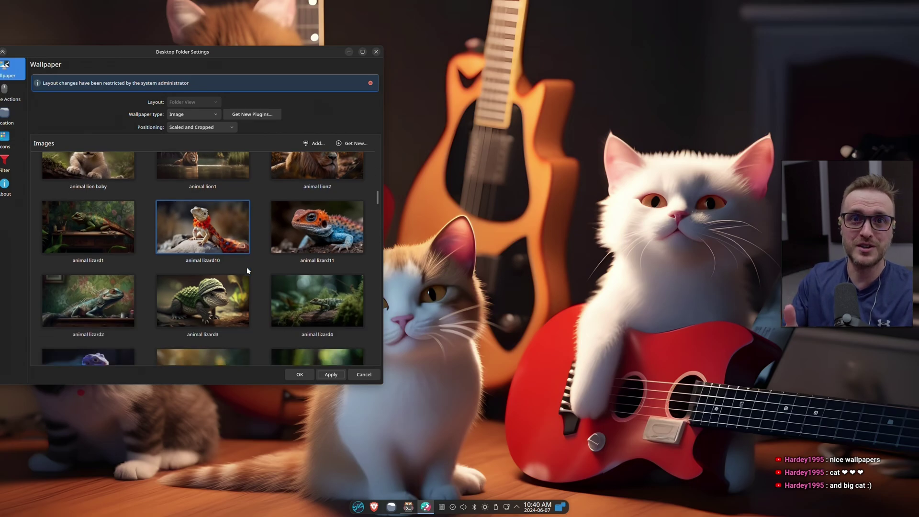
scroll(247, 269, down, 10)
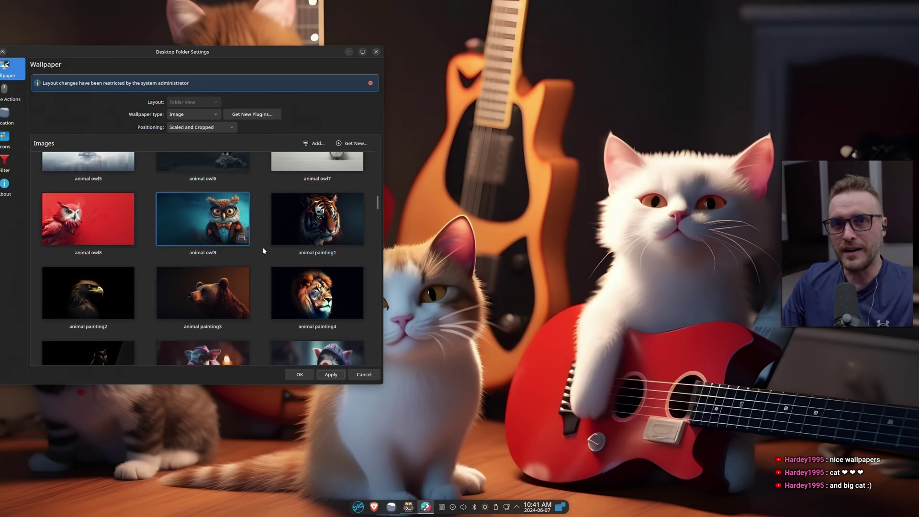
click(305, 289)
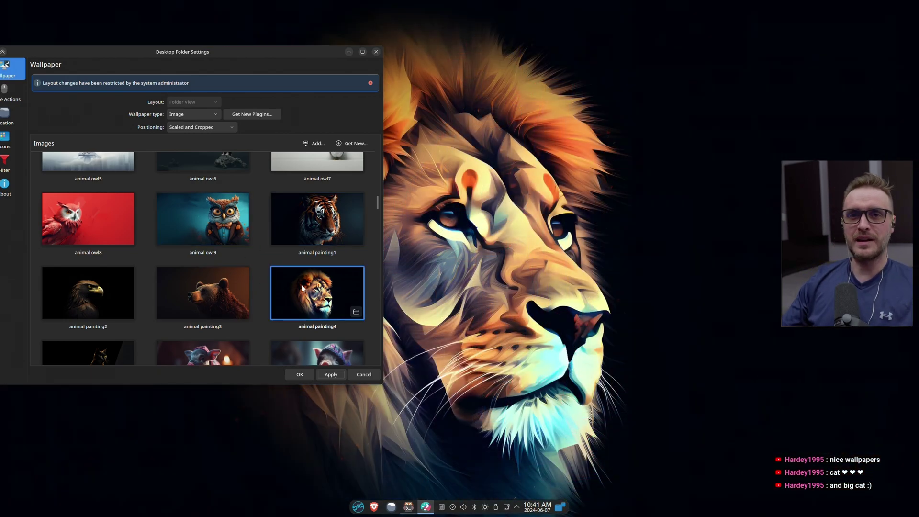
- Look through the remaining animal and art face wallpapers and preview the art paint16 image on the desktop
scroll(302, 287, down, 2)
scroll(295, 281, down, 2)
scroll(294, 279, down, 2)
scroll(294, 281, down, 2)
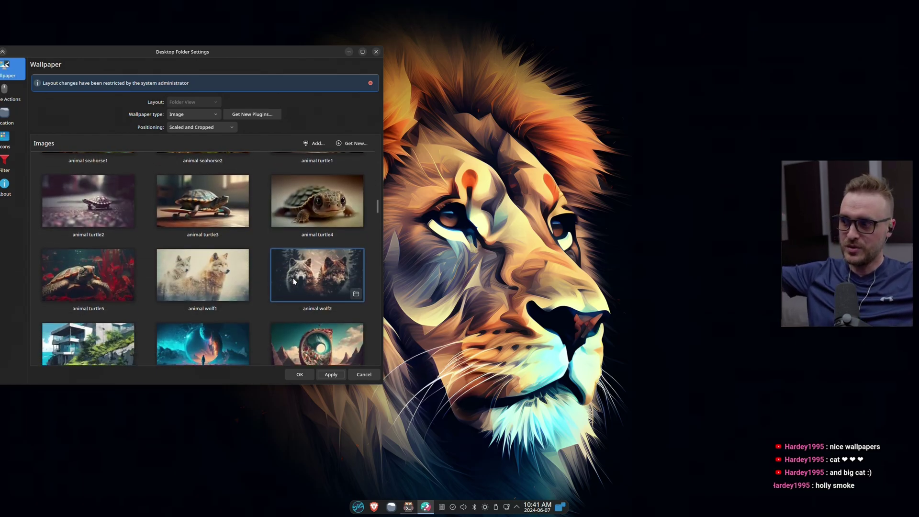
scroll(294, 282, down, 2)
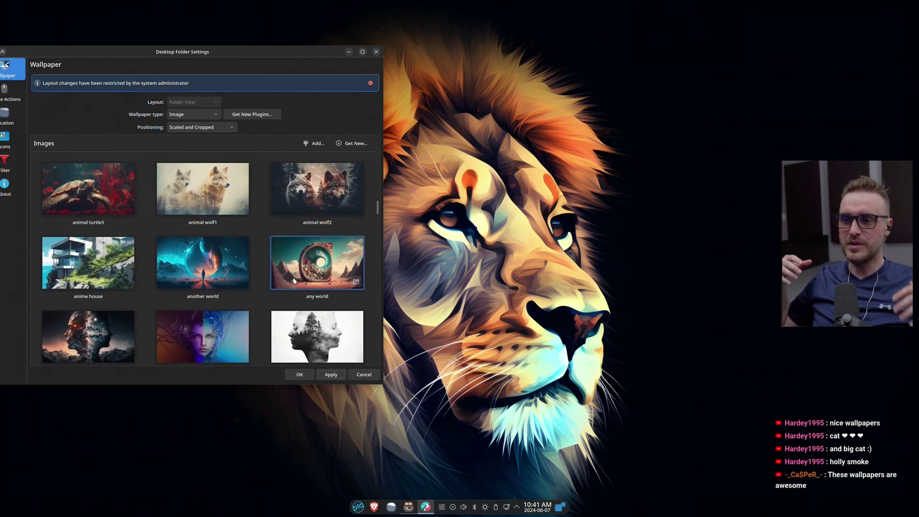
scroll(294, 281, down, 3)
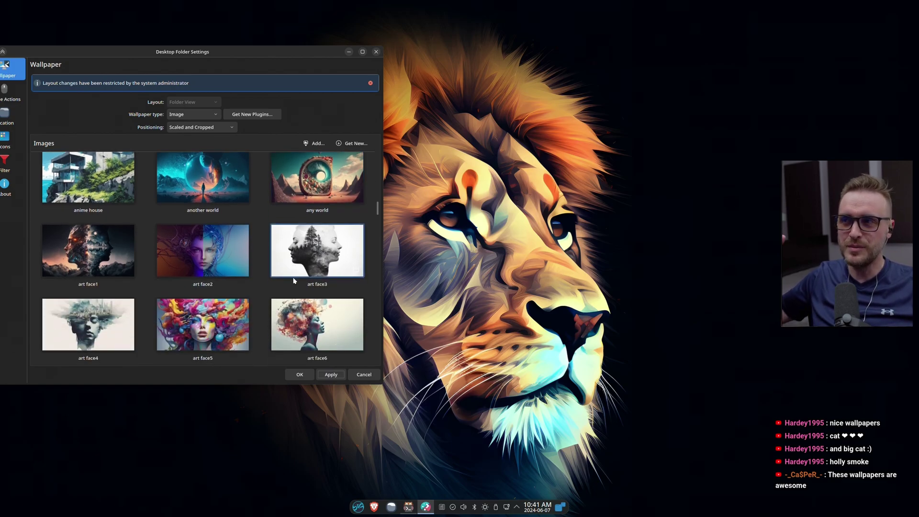
scroll(293, 280, down, 2)
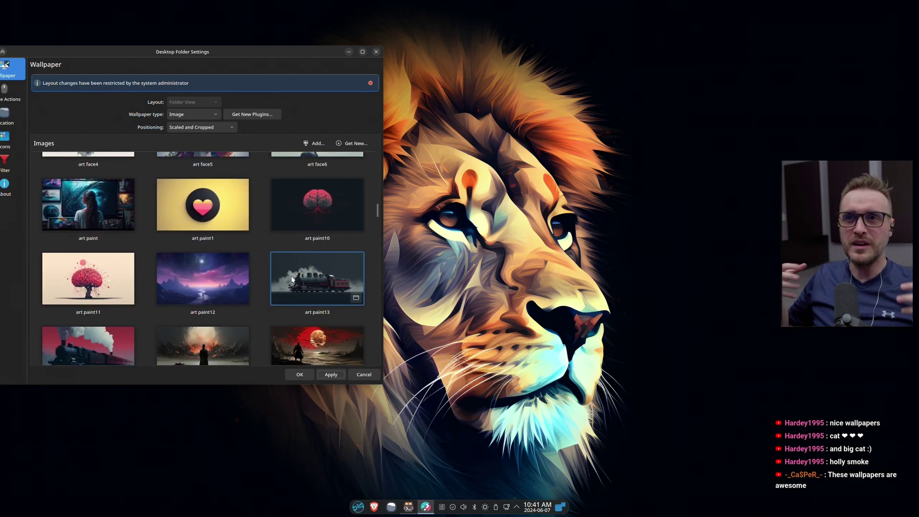
scroll(293, 280, down, 1)
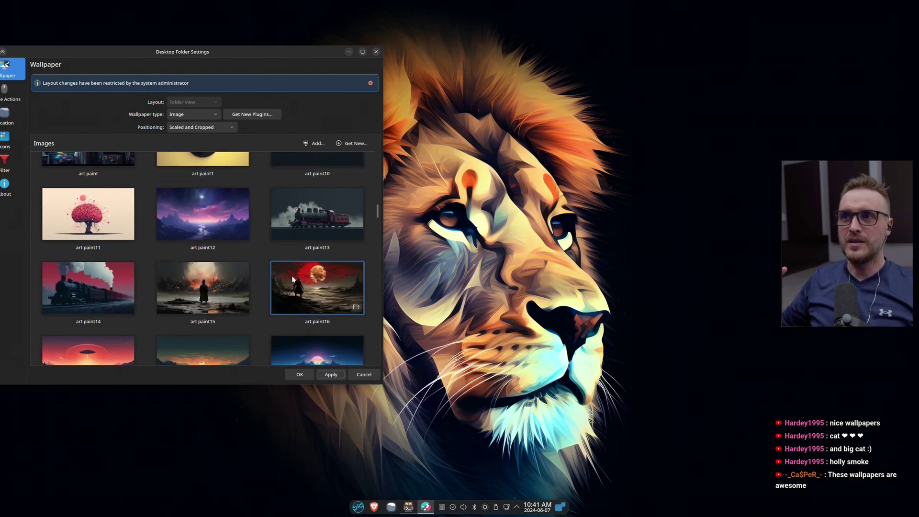
click(292, 279)
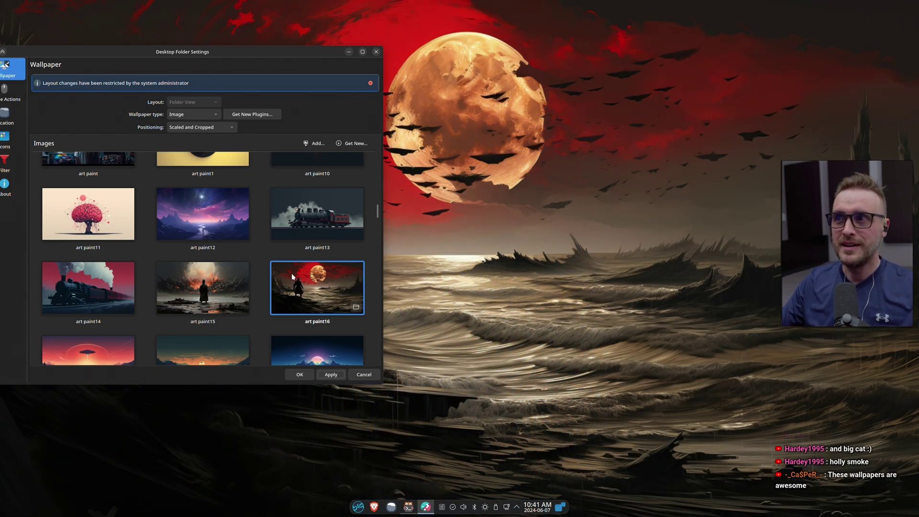
- Look through the art paint images after art paint16 and preview the pink mountain sunset below art paint27
scroll(217, 260, down, 2)
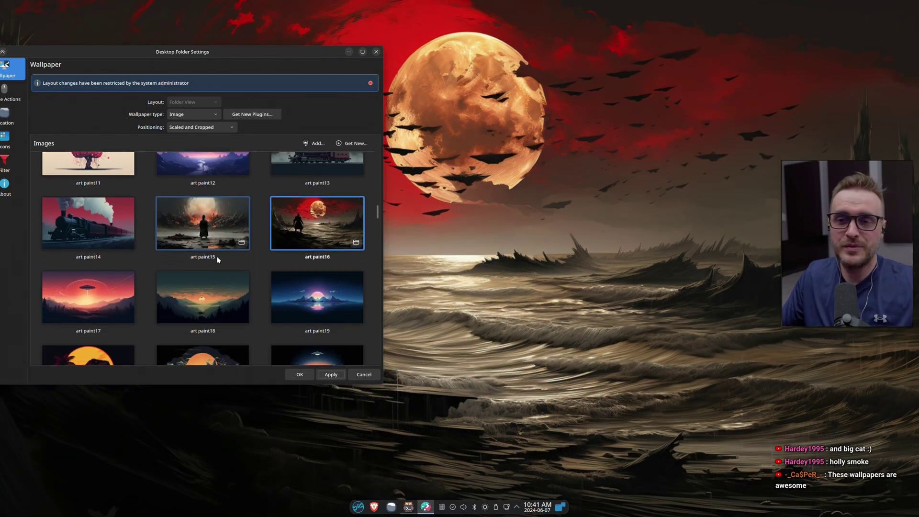
scroll(218, 259, down, 1)
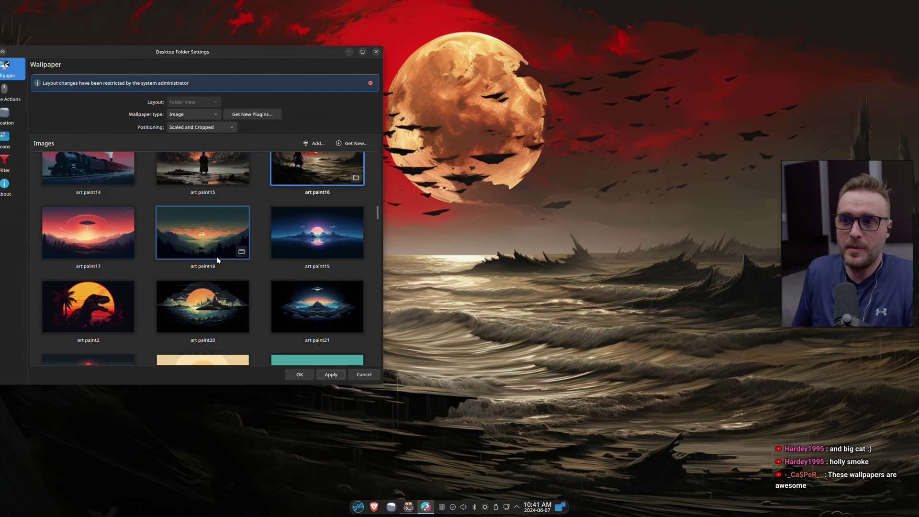
scroll(217, 259, down, 3)
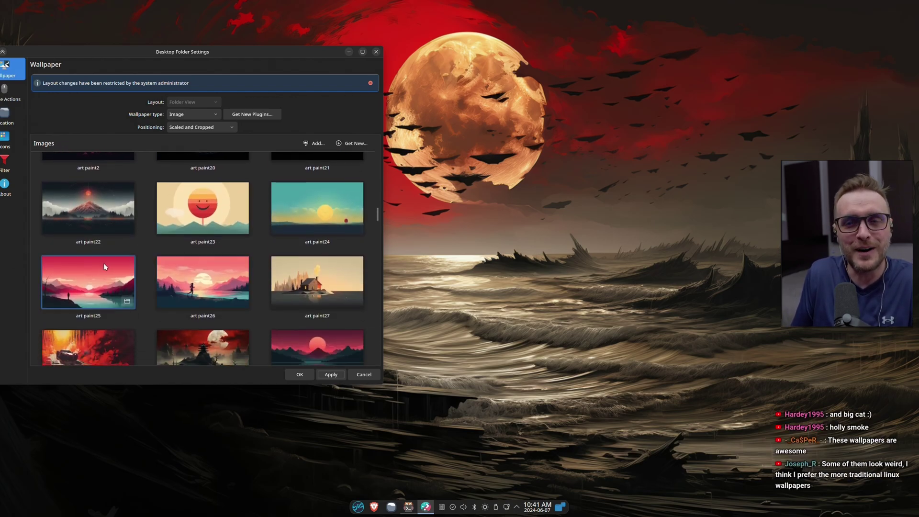
scroll(108, 265, down, 1)
click(316, 288)
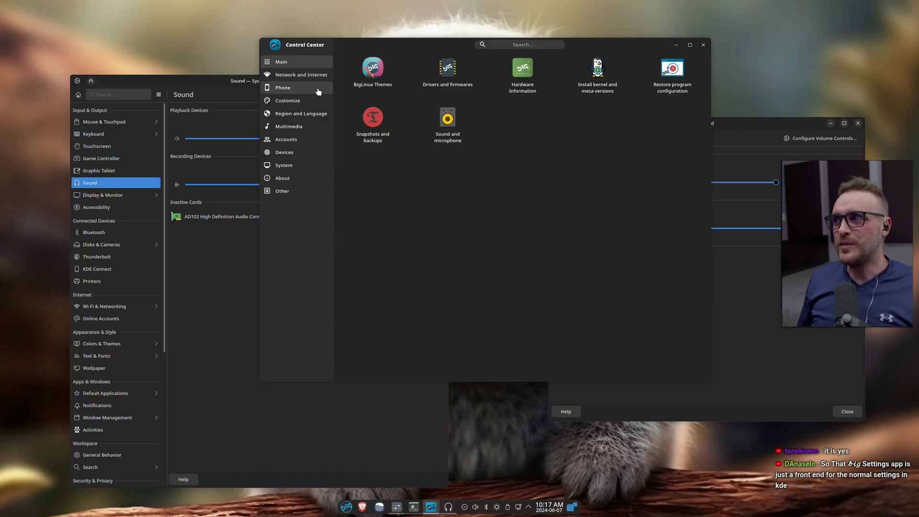
- Show the Customize category in the BigLinux Control Center
click(307, 103)
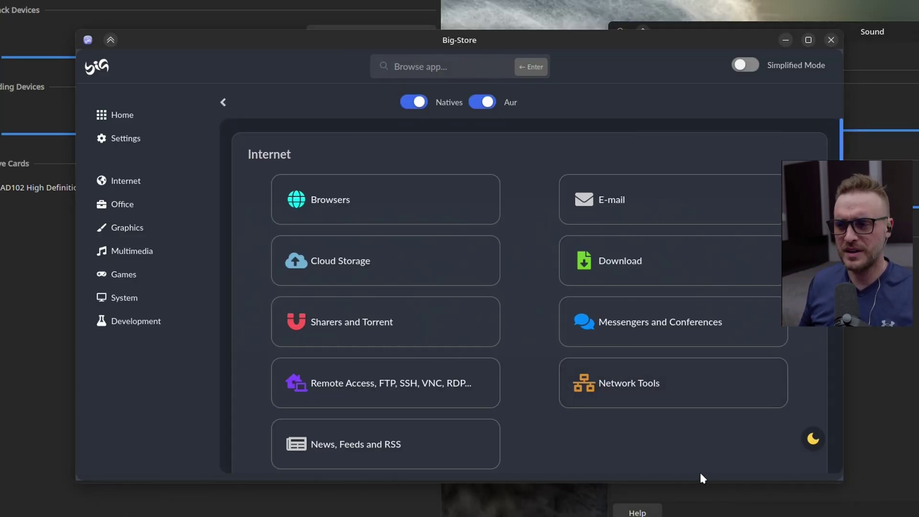
- Make the Big-Store window taller and examine the application groups in its System and Games sections
drag(702, 485, 694, 516)
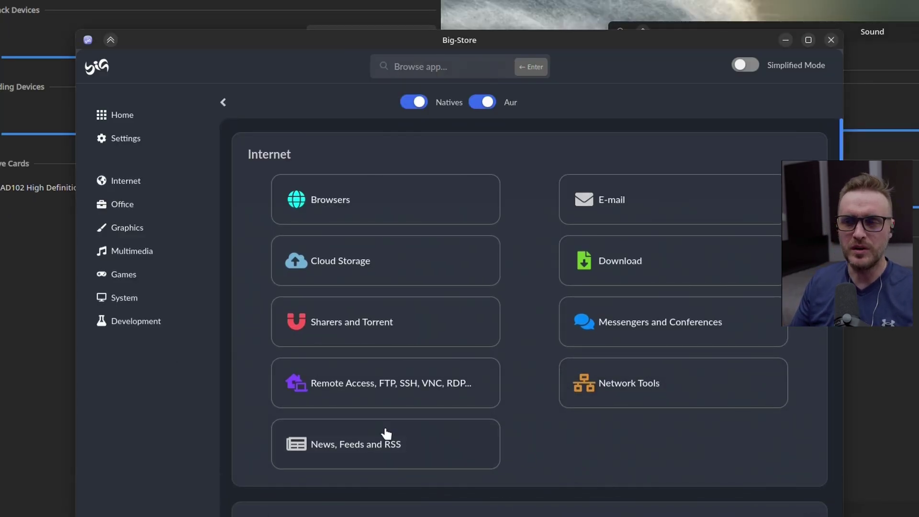
click(142, 299)
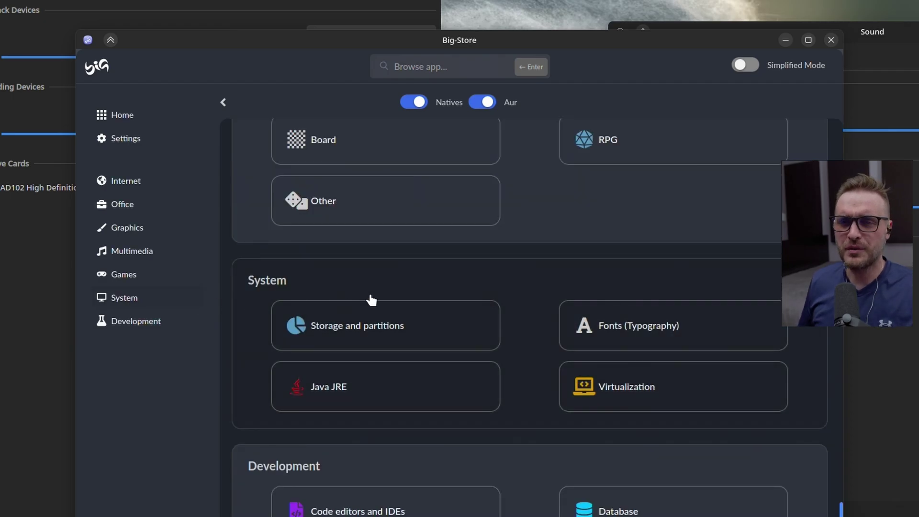
scroll(549, 302, up, 5)
scroll(547, 294, up, 6)
scroll(548, 295, down, 8)
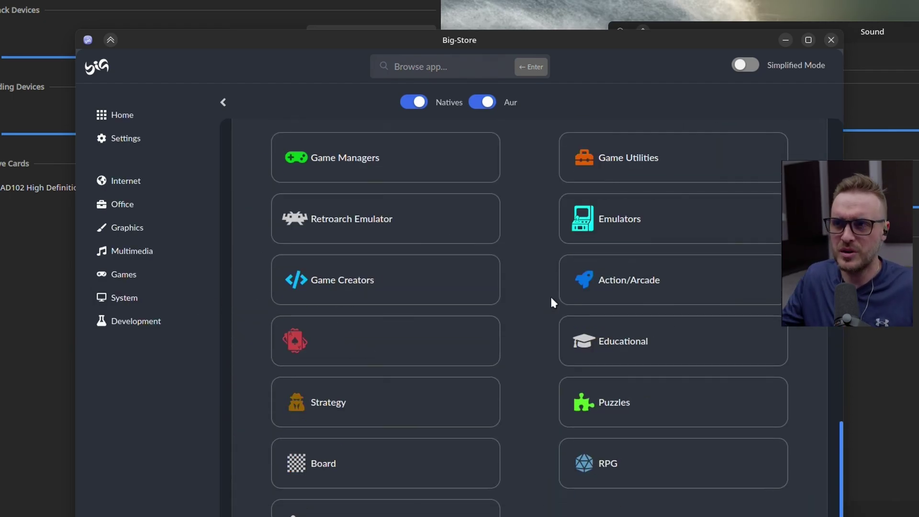
scroll(550, 295, down, 1)
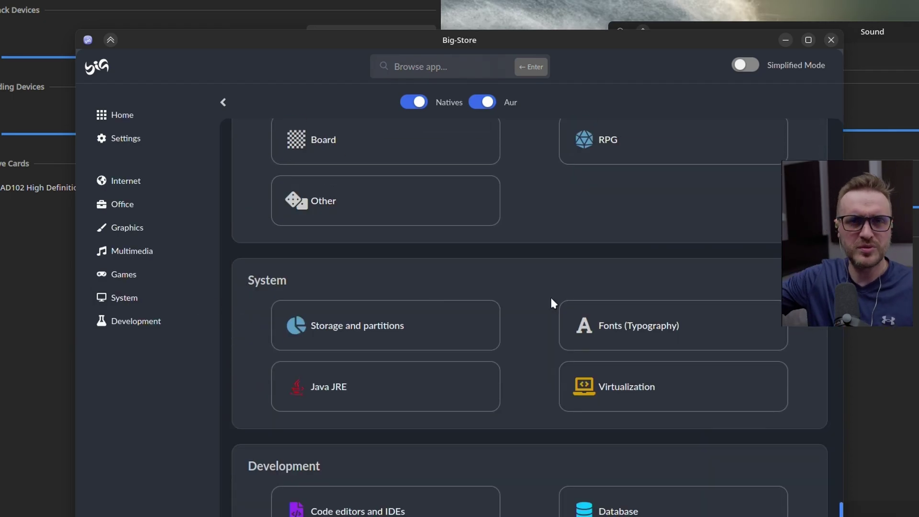
- Examine the Office, Graphics and Multimedia groups from the Big-Store home page and return to its start
click(128, 122)
scroll(661, 242, down, 8)
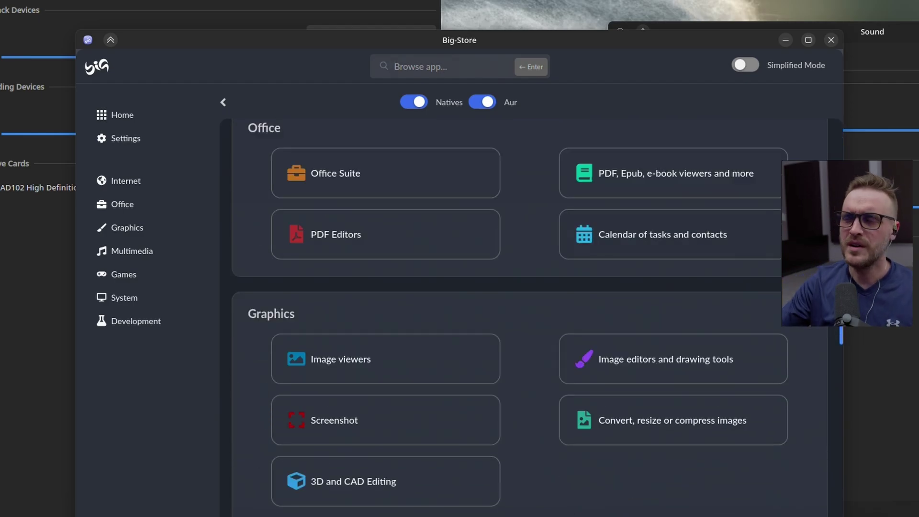
scroll(530, 315, down, 10)
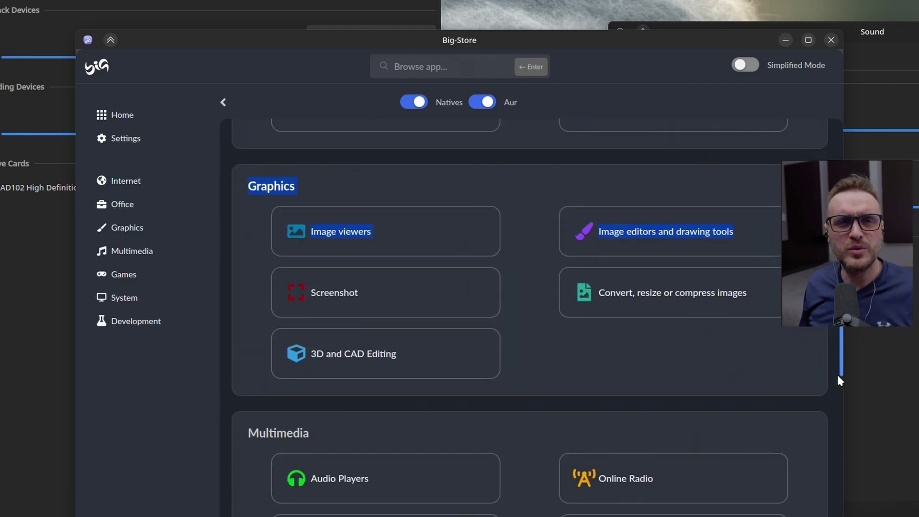
scroll(530, 316, down, 5)
click(127, 115)
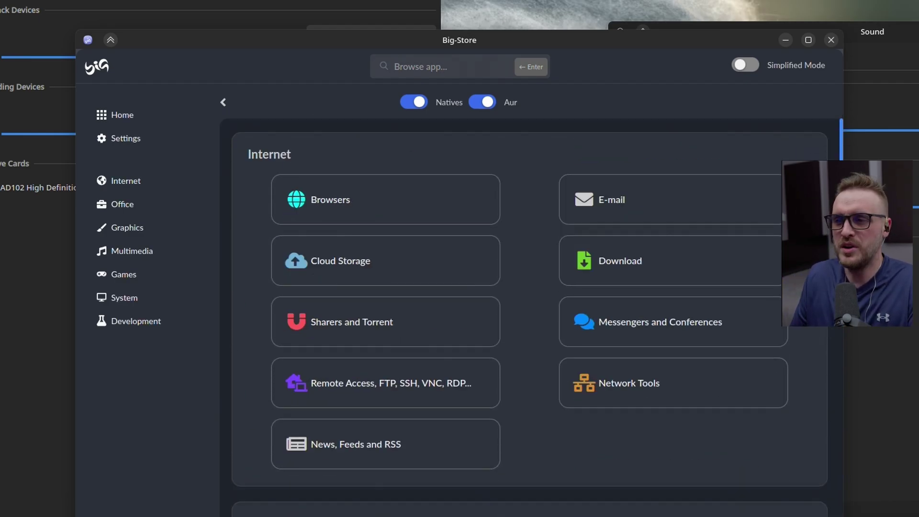
- Review the package and repository options in the Big-Store settings, and close the store
click(180, 144)
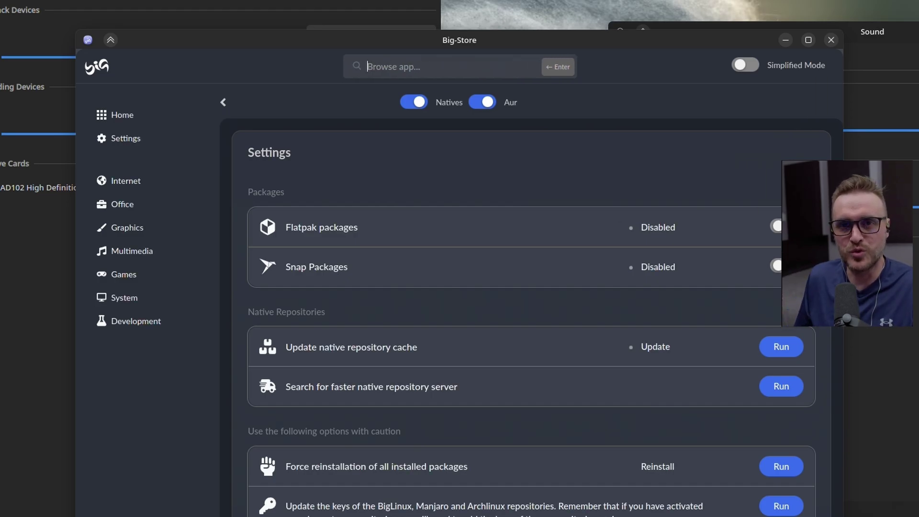
click(831, 40)
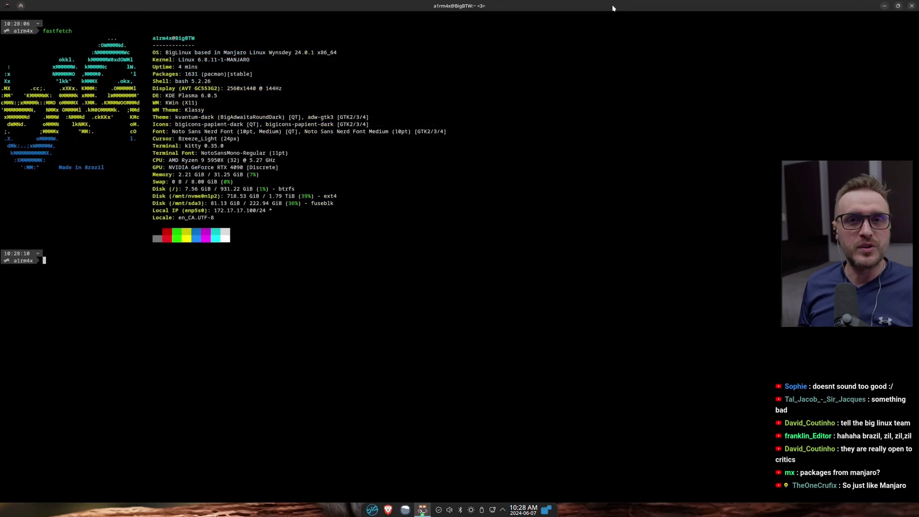
- Enlarge the text of the terminal showing fastfetch and restore its window from the maximized state
key(ctrl+shift+equal)
key(ctrl+shift+equal)
double_click(613, 8)
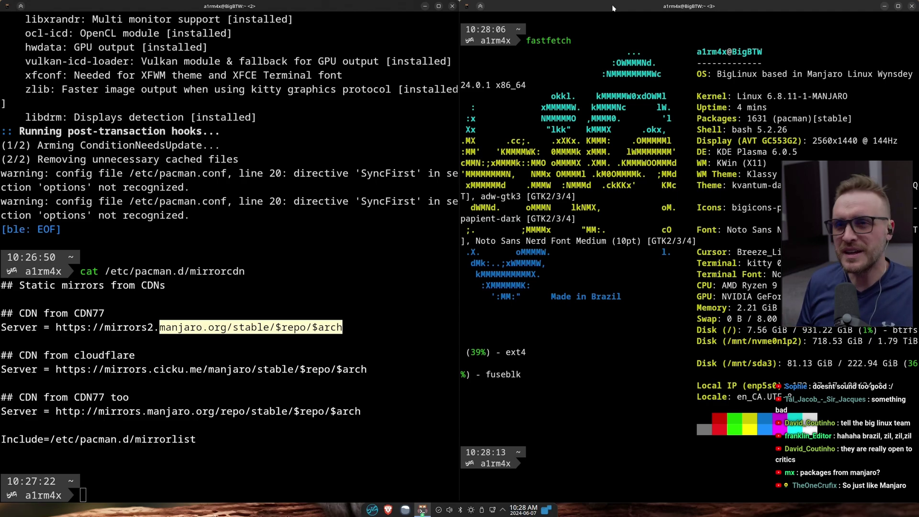
- Clear the restored terminal and rerun fastfetch with the enlarged text
key(ctrl+l)
key(Up)
key(Return)
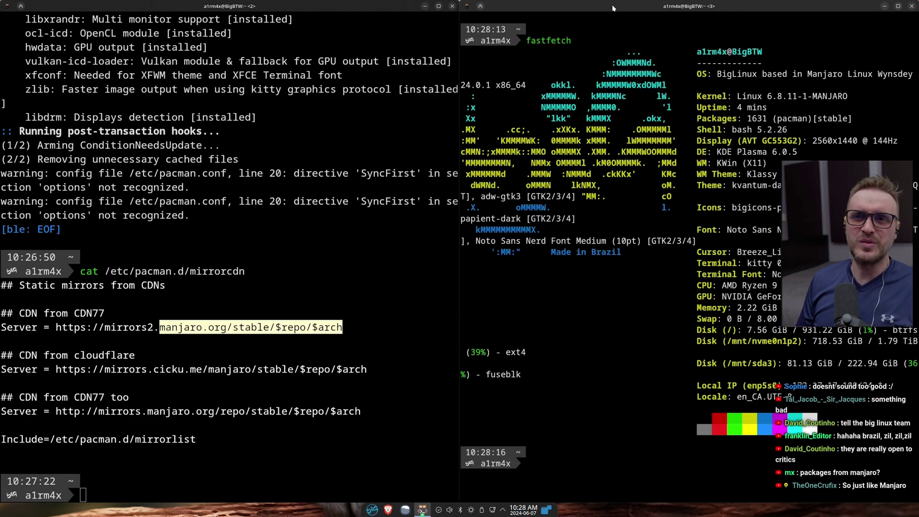
- Reduce the terminal's text size several steps so the fastfetch output fits the half-width window
key(alt+minus)
key(ctrl+equal)
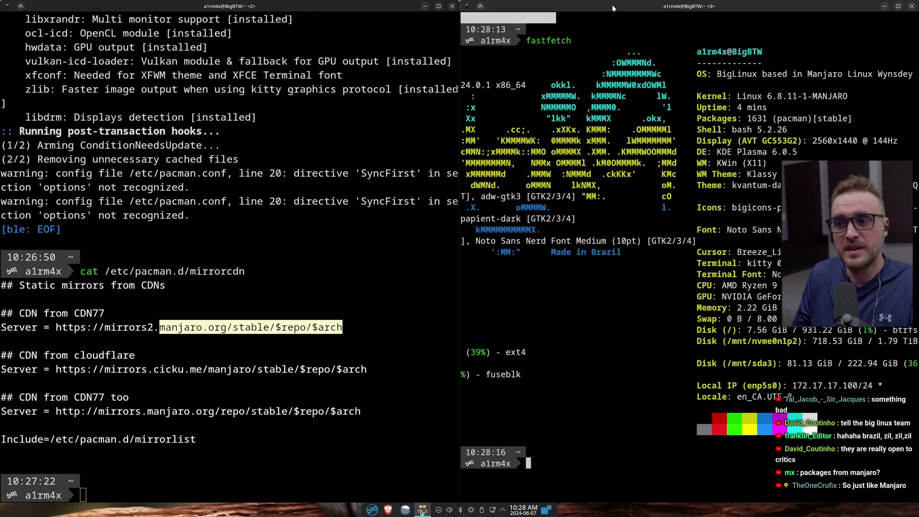
key(ctrl+shift+equal)
key(ctrl+shift+minus)
key(ctrl+shift+minus)
key(ctrl+shift+minus)
key(ctrl+shift+minus)
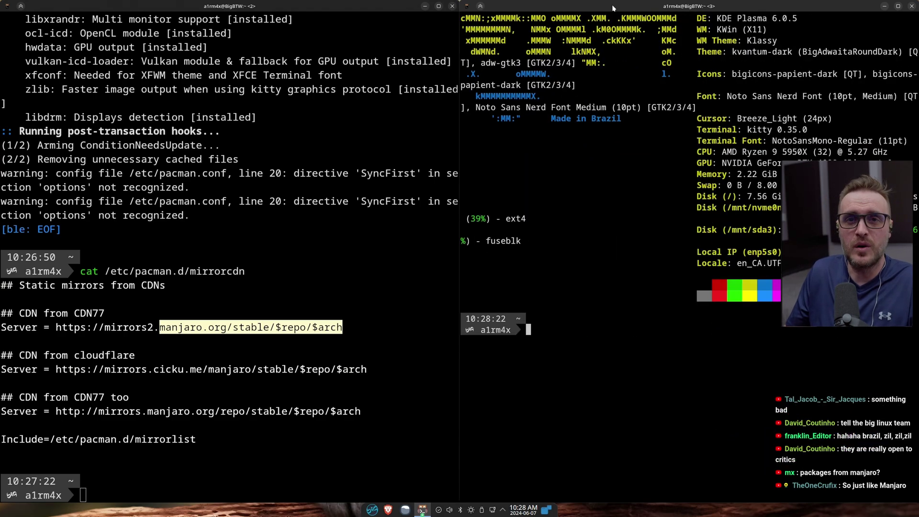
- Clear the terminal and display the system information again with fastfetch at the smaller text size
key(ctrl+l)
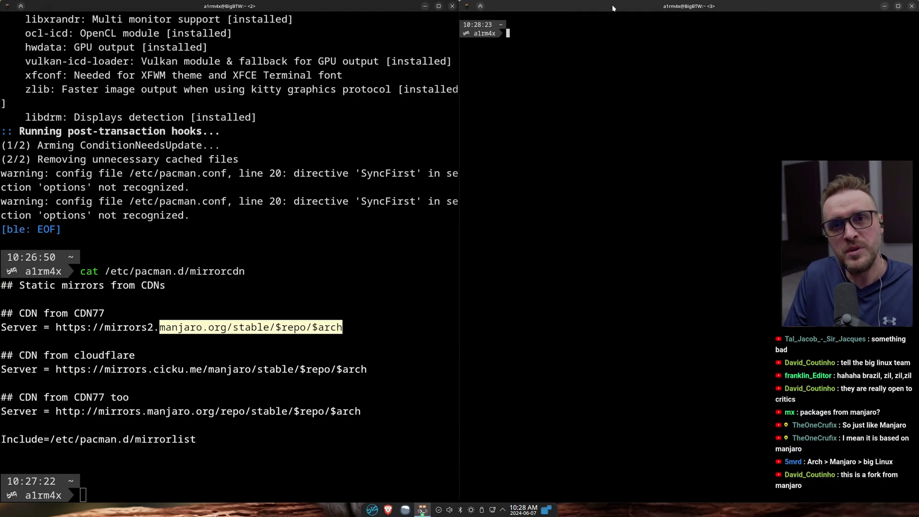
text(fastfetch)
key(Return)
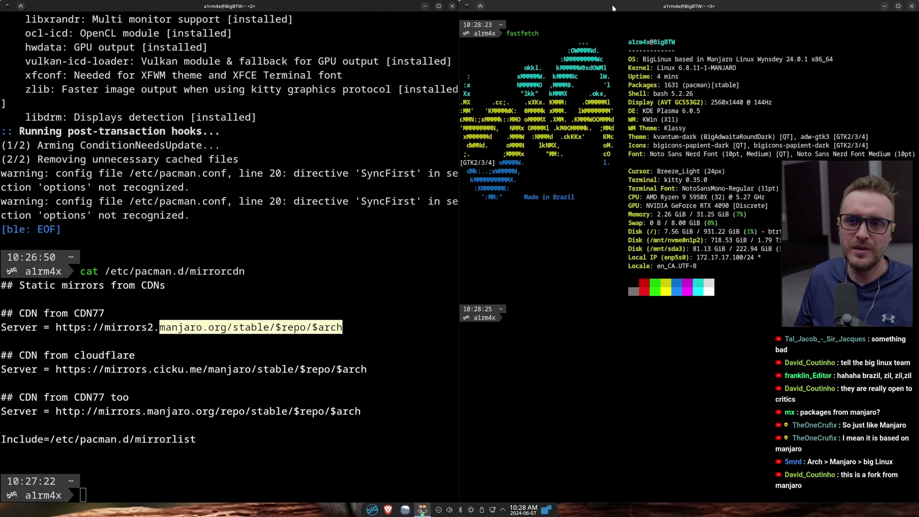